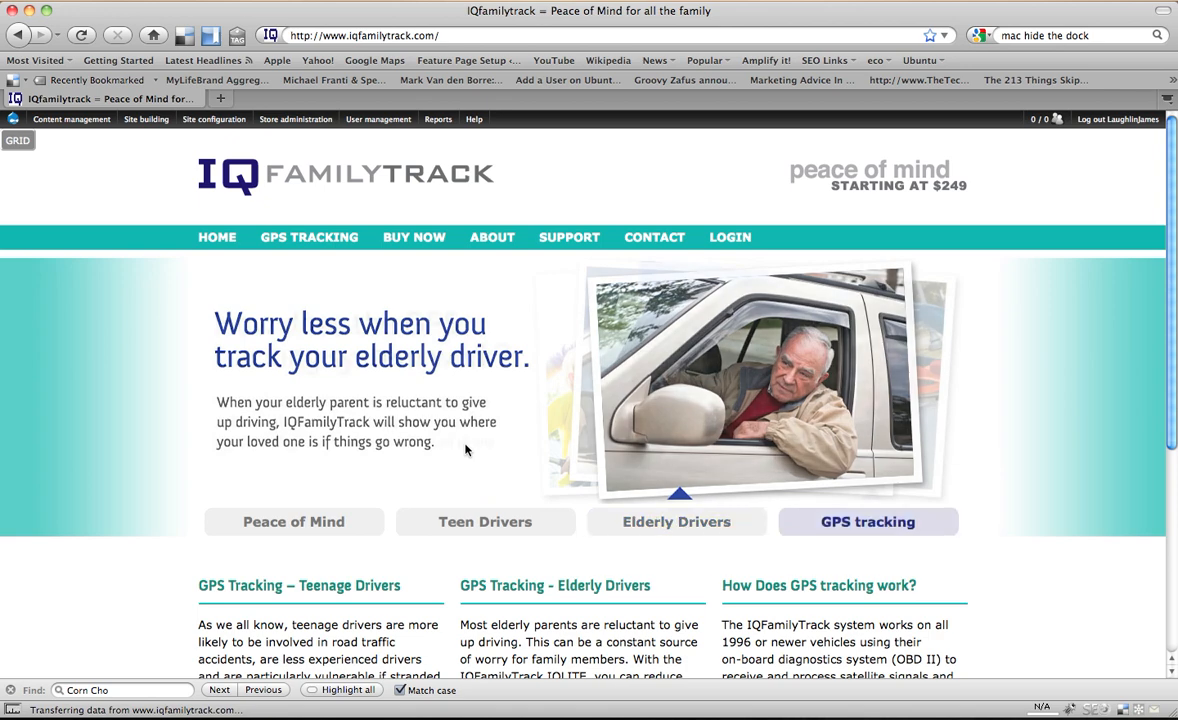
- Open the form for creating a new Hardware Product
{"action": "left_click", "coordinate": [1118, 125]}
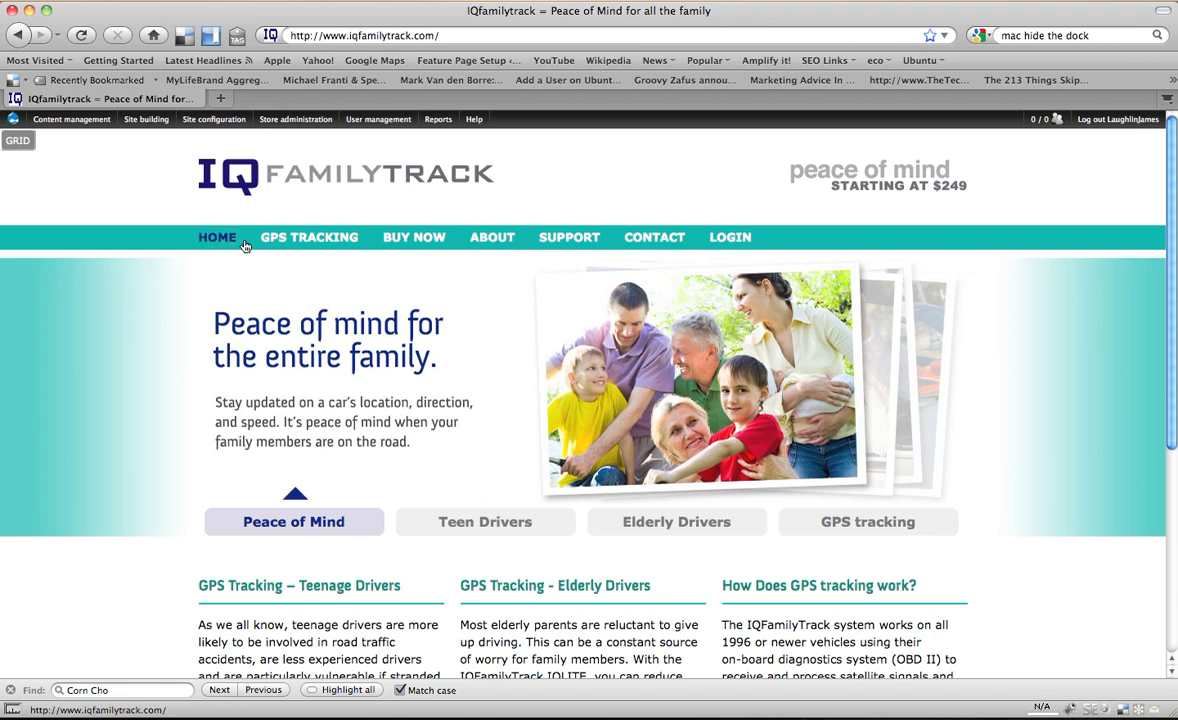
{"action": "mouse_move", "coordinate": [88, 118]}
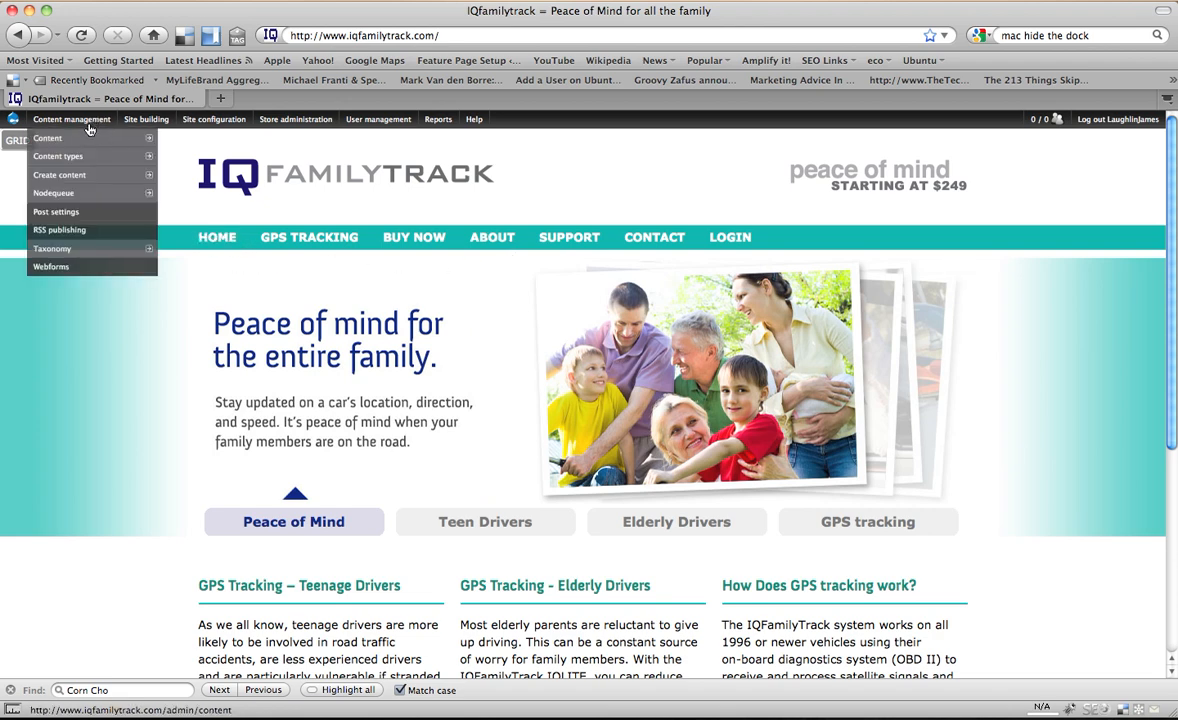
{"action": "mouse_move", "coordinate": [73, 178]}
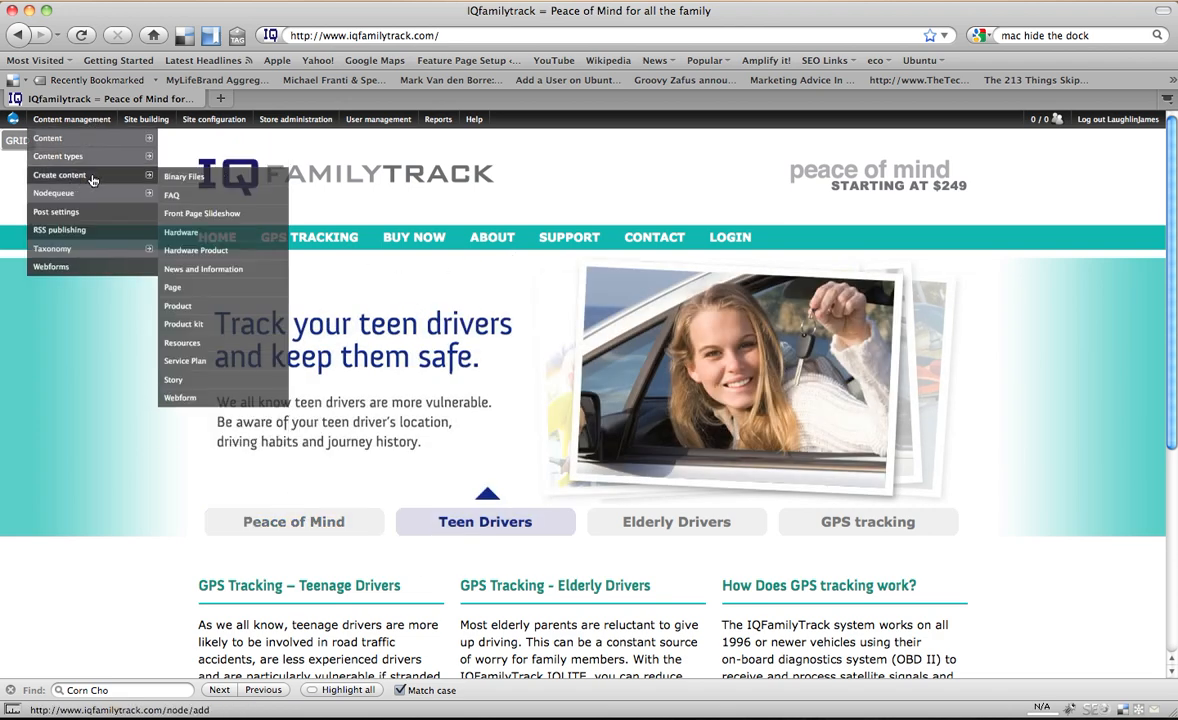
{"action": "left_click", "coordinate": [182, 252]}
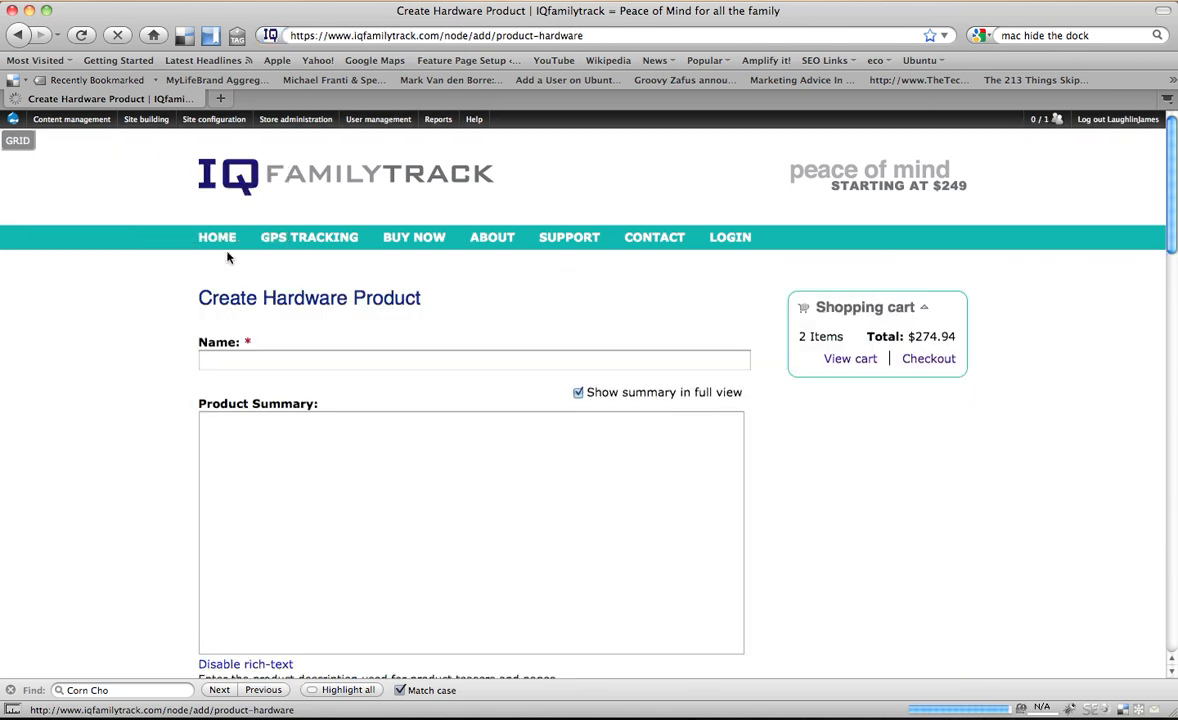
- Name the hardware product with the owner's first name in possessive form followed by "New Product"
{"action": "left_click", "coordinate": [257, 362]}
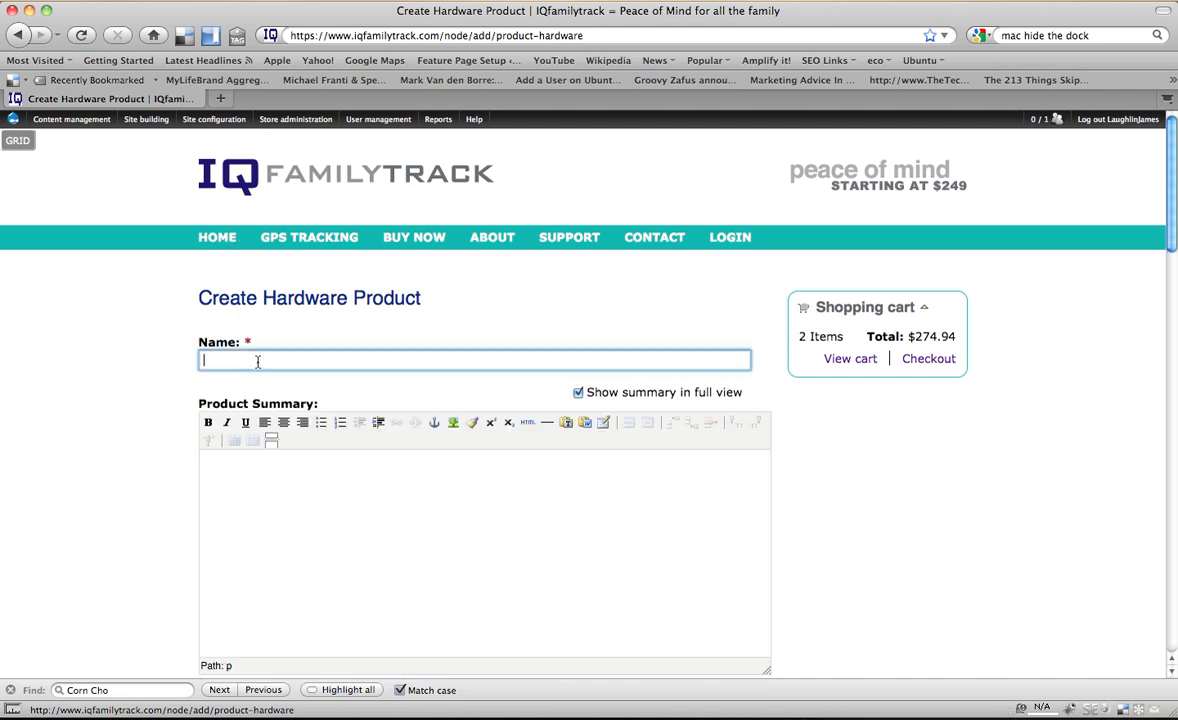
{"action": "type", "text": "James' New Product"}
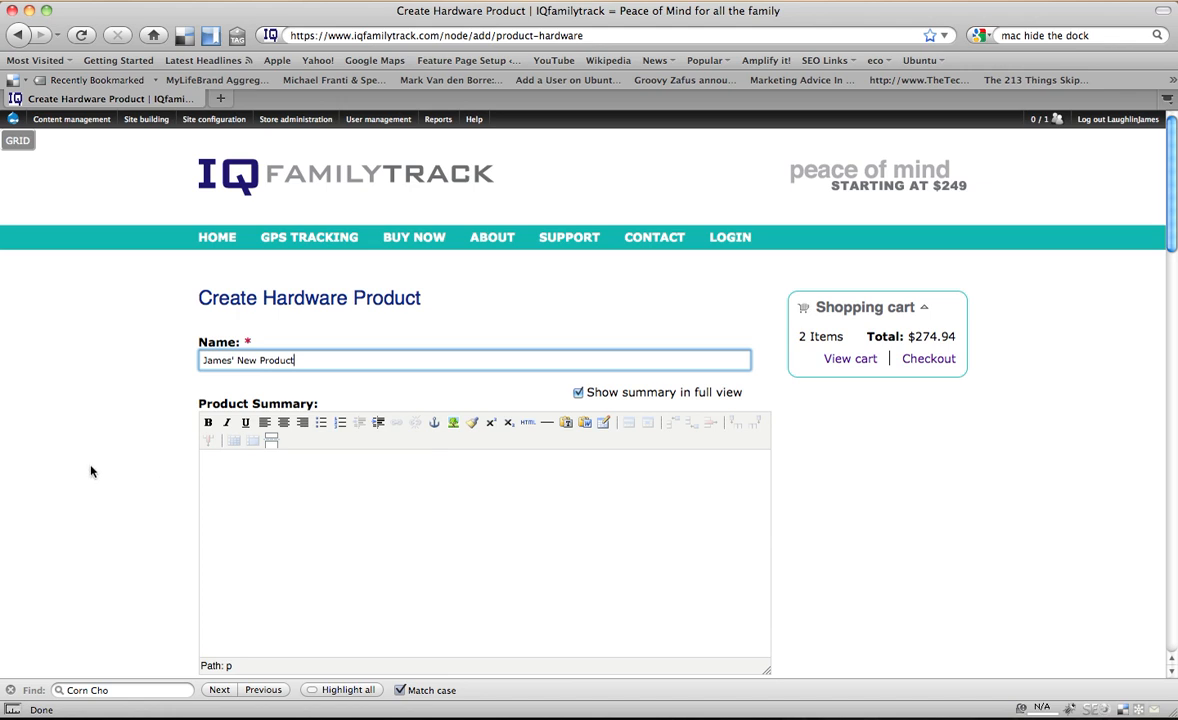
- Enter "This is the Product Summary." as the product summary
{"action": "scroll", "coordinate": [119, 460], "scroll_direction": "down", "scroll_amount": 3}
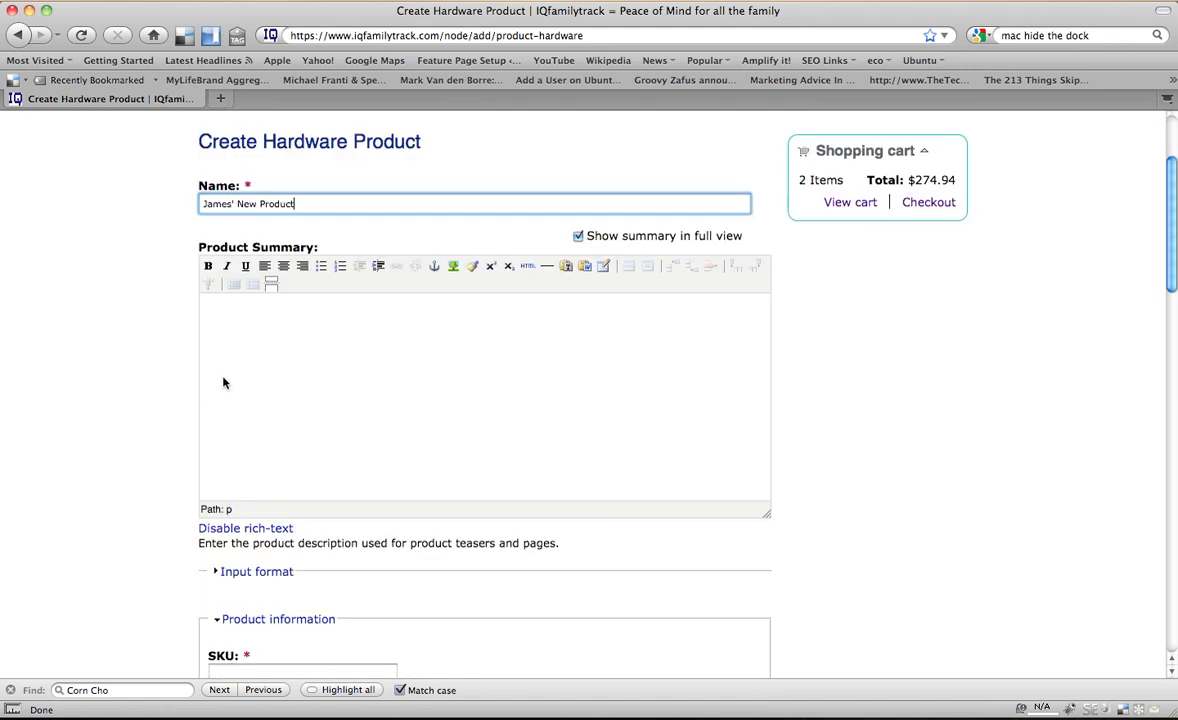
{"action": "left_click", "coordinate": [277, 340]}
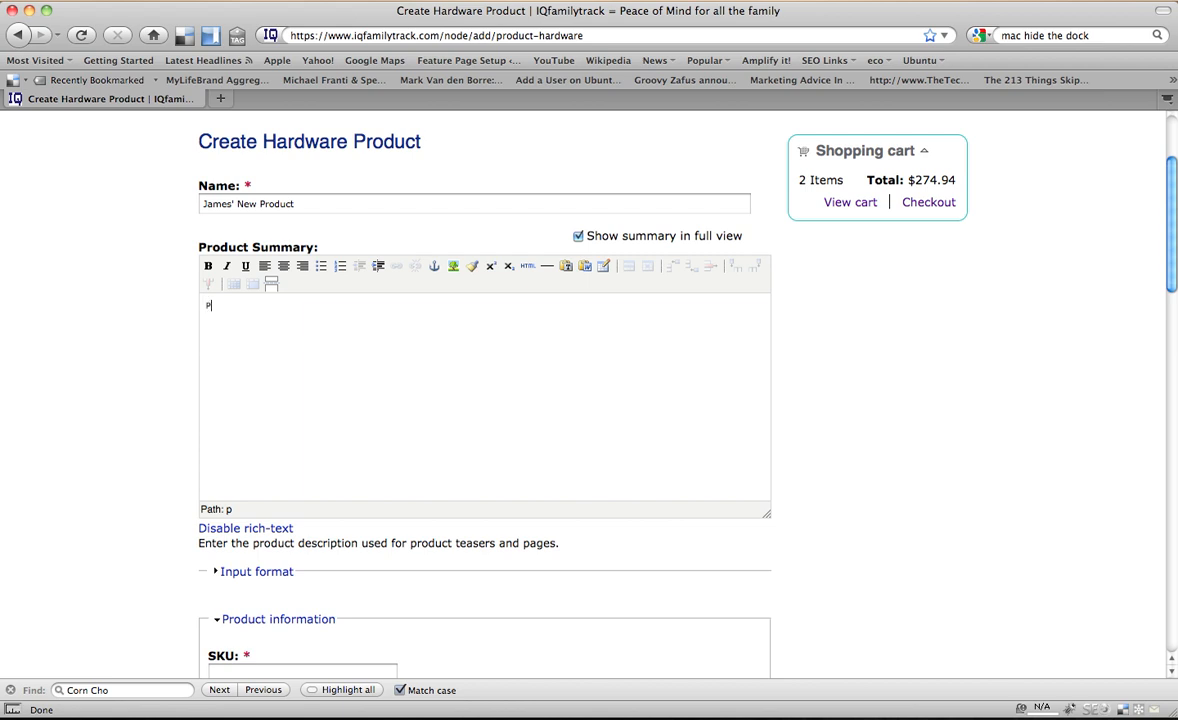
{"action": "type", "text": "This is the Product Summary."}
- Extend the summary sentence to read "This is the Product Summary for the Hardware Product."
{"action": "scroll", "coordinate": [131, 504], "scroll_direction": "down", "scroll_amount": 1}
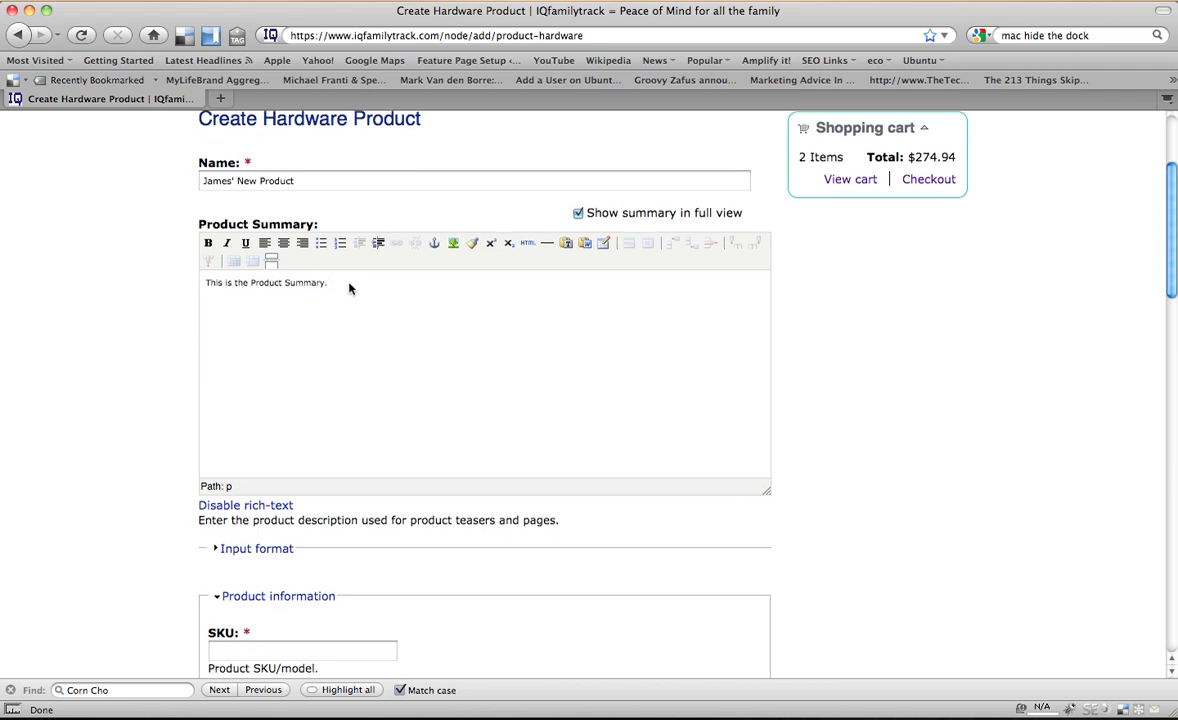
{"action": "key", "text": "BackSpace"}
{"action": "type", "text": "for the Hardware Product."}
- Set the product's SKU to the owner's first name followed directly by 0001
{"action": "scroll", "coordinate": [170, 430], "scroll_direction": "down", "scroll_amount": 5}
{"action": "left_click", "coordinate": [258, 425]}
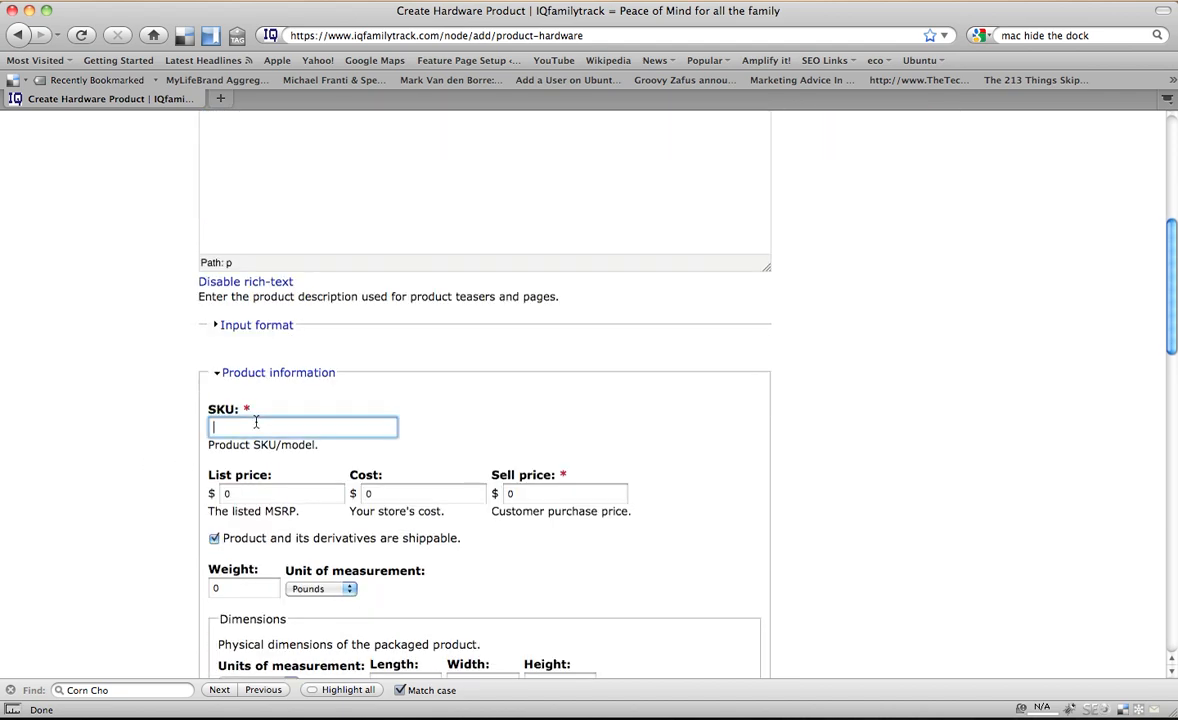
{"action": "type", "text": "James0001"}
- Set the product's list price to $249.00 and its sell price to $199.00
{"action": "left_click", "coordinate": [282, 493]}
{"action": "key", "text": "BackSpace"}
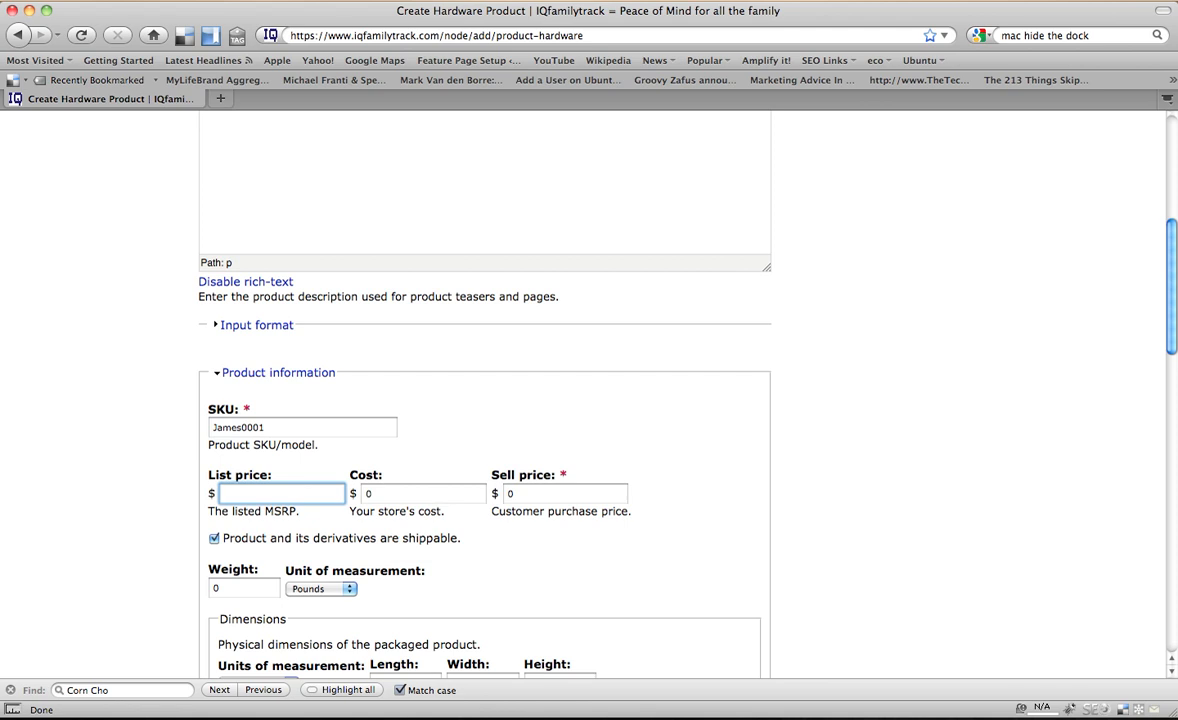
{"action": "type", "text": "249.00"}
{"action": "key", "text": "Tab"}
{"action": "key", "text": "Tab"}
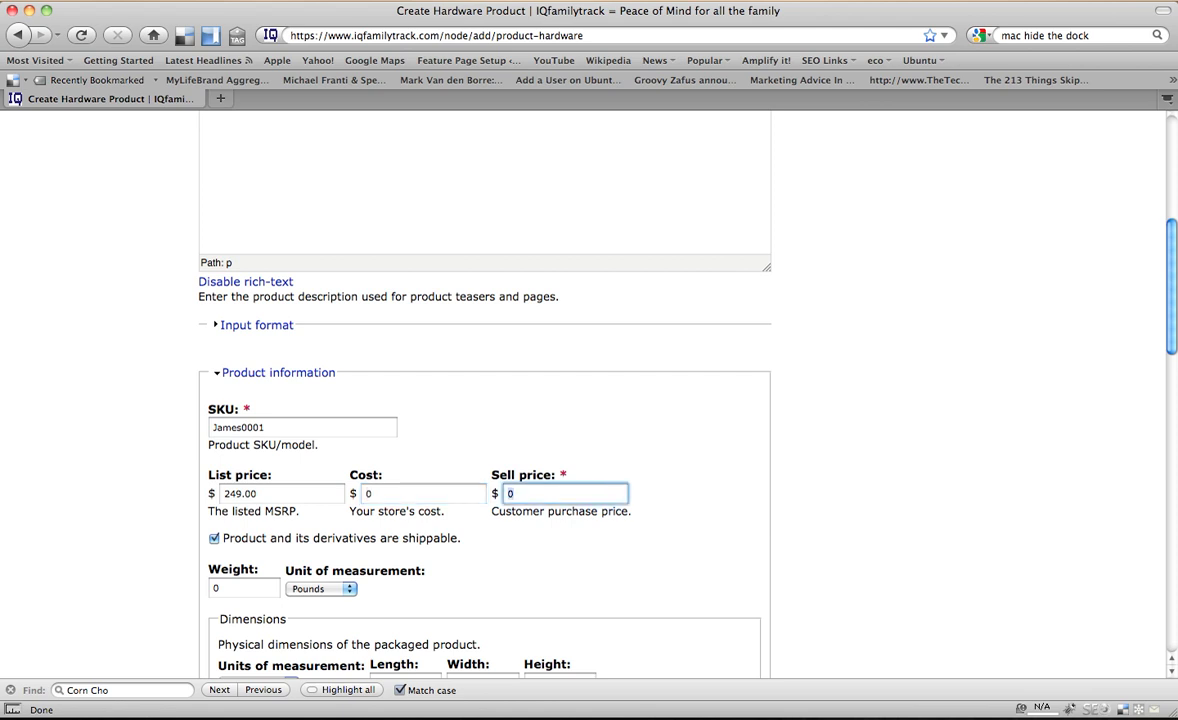
{"action": "key", "text": "shift+Tab"}
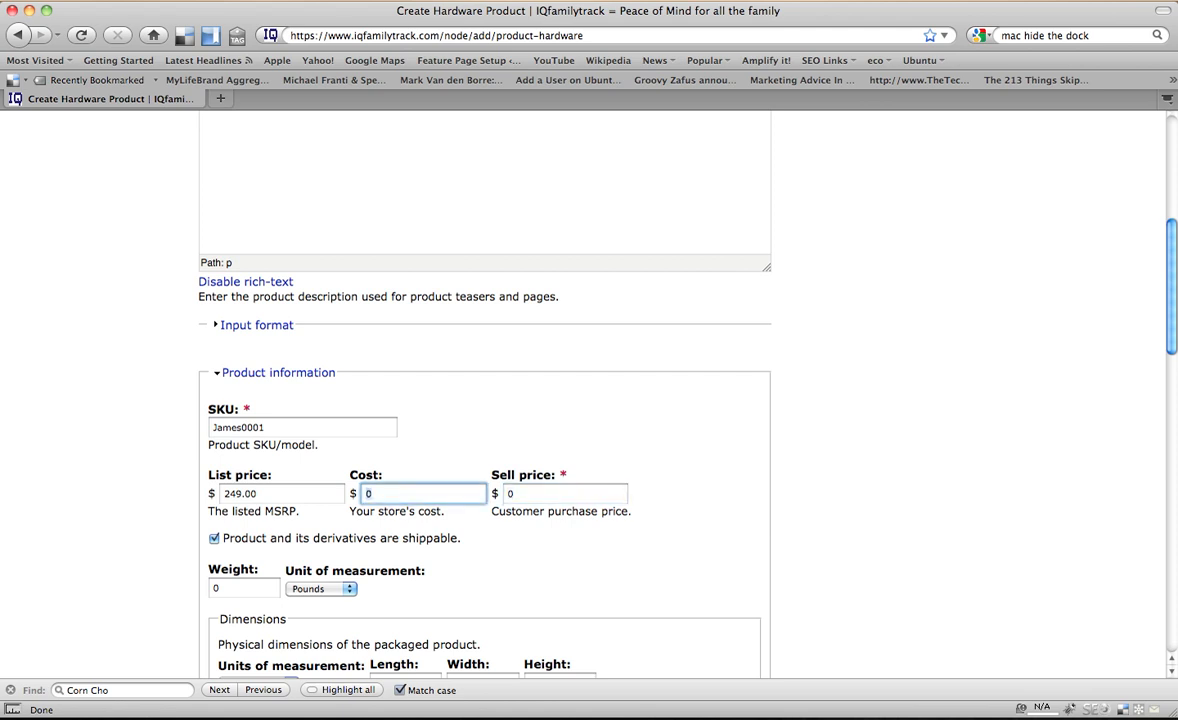
{"action": "key", "text": "Tab"}
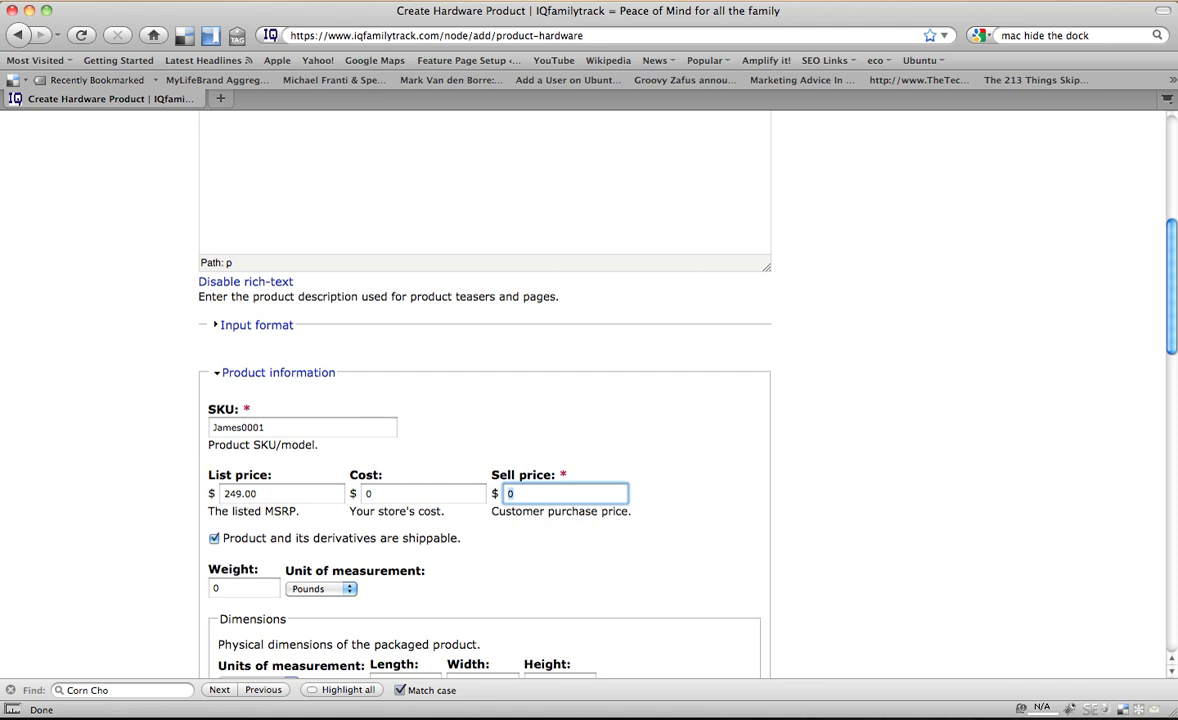
{"action": "type", "text": "199.00"}
- Set the product's shipping weight to 1 pound
{"action": "scroll", "coordinate": [447, 528], "scroll_direction": "down", "scroll_amount": 1}
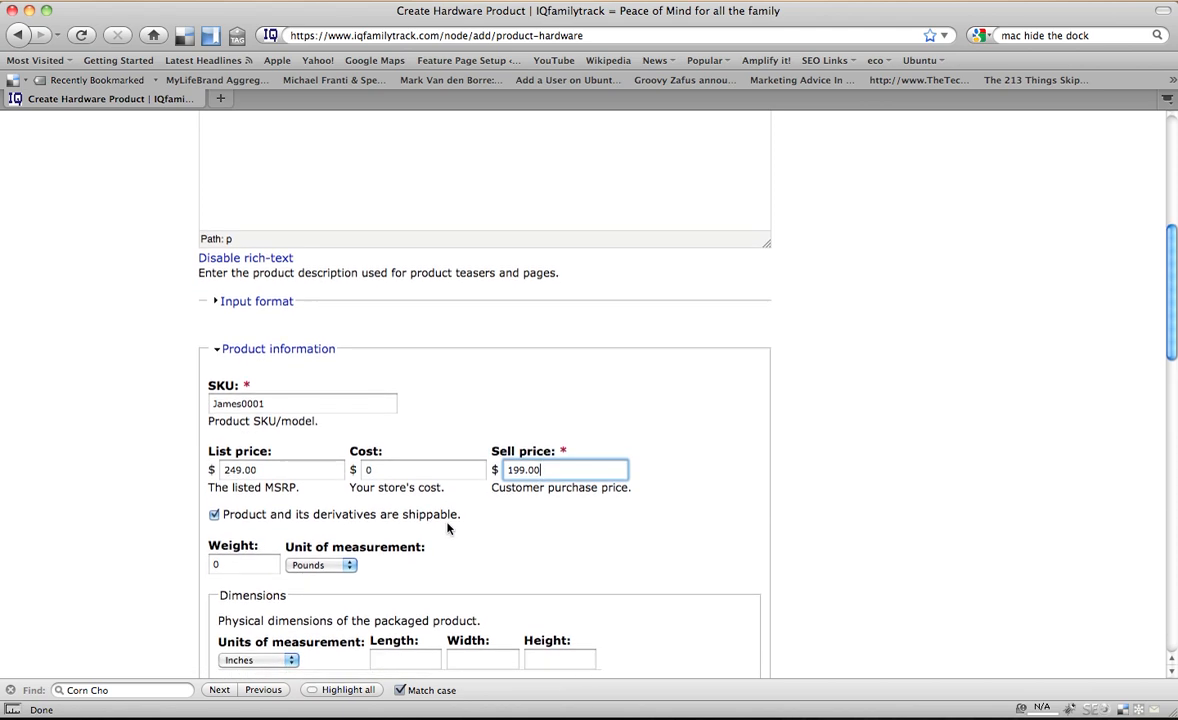
{"action": "scroll", "coordinate": [447, 528], "scroll_direction": "down", "scroll_amount": 1}
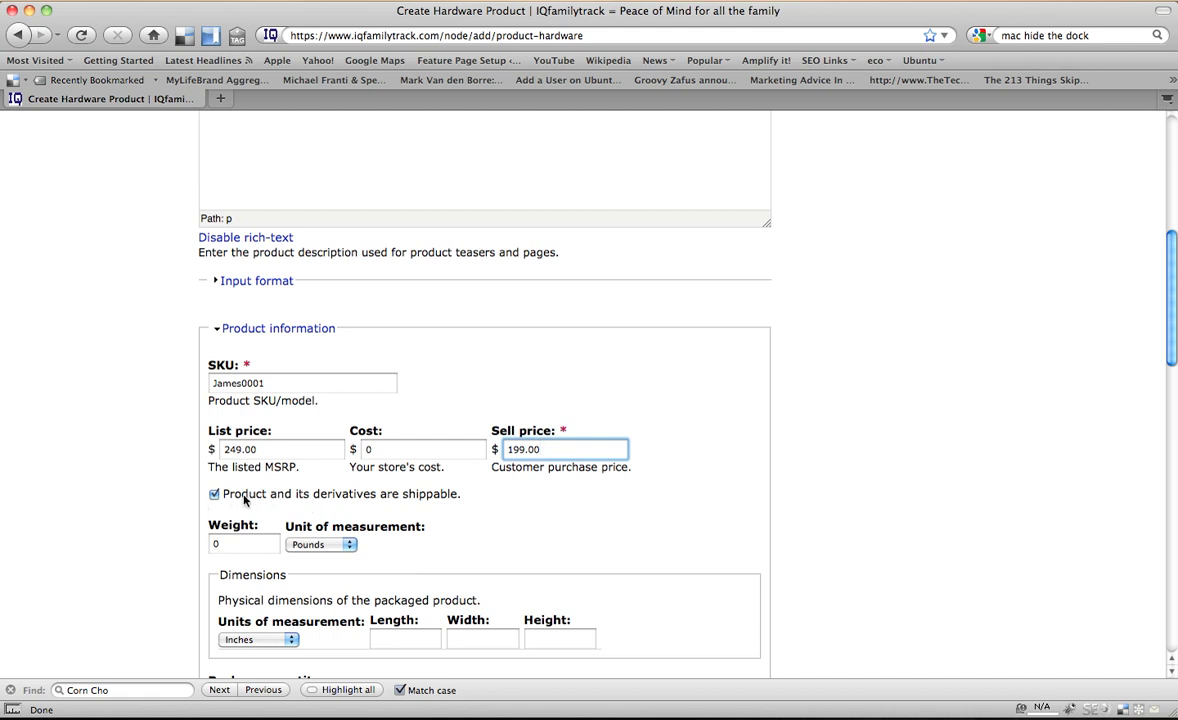
{"action": "scroll", "coordinate": [244, 500], "scroll_direction": "down", "scroll_amount": 2}
{"action": "left_click", "coordinate": [210, 503]}
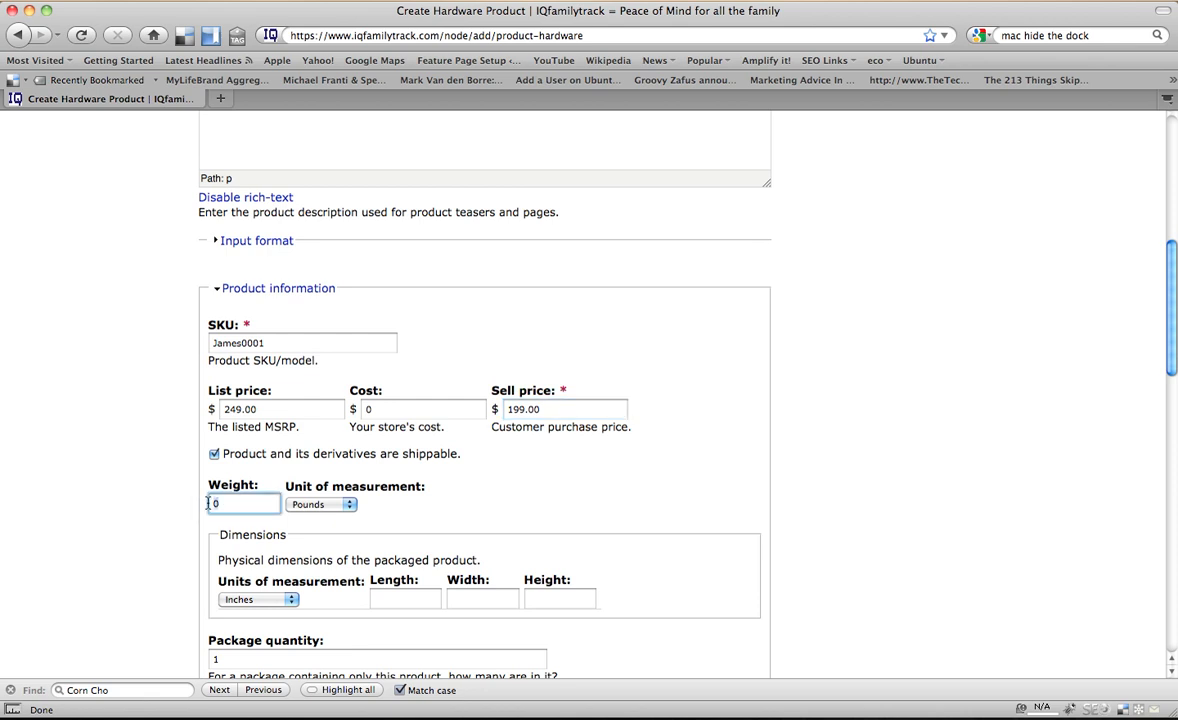
{"action": "key", "text": "BackSpace"}
{"action": "type", "text": "1"}
- Set the packaged product's length, width and height to .5 inches each
{"action": "scroll", "coordinate": [459, 511], "scroll_direction": "down", "scroll_amount": 1}
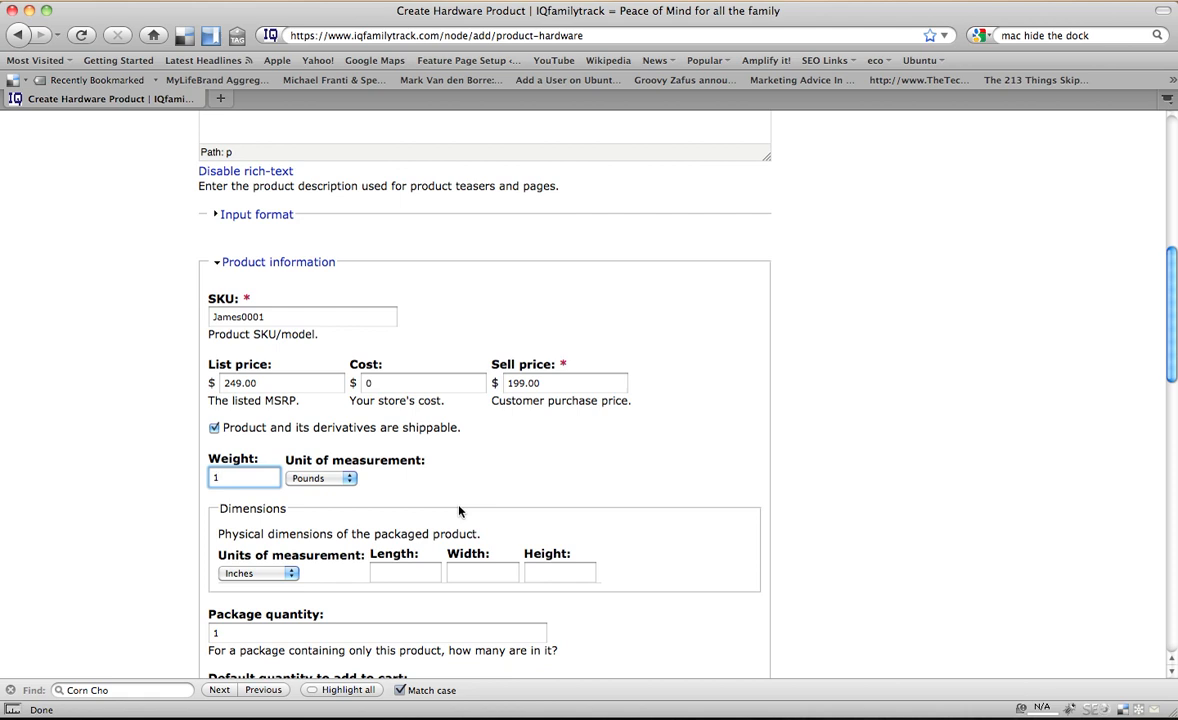
{"action": "scroll", "coordinate": [452, 496], "scroll_direction": "down", "scroll_amount": 1}
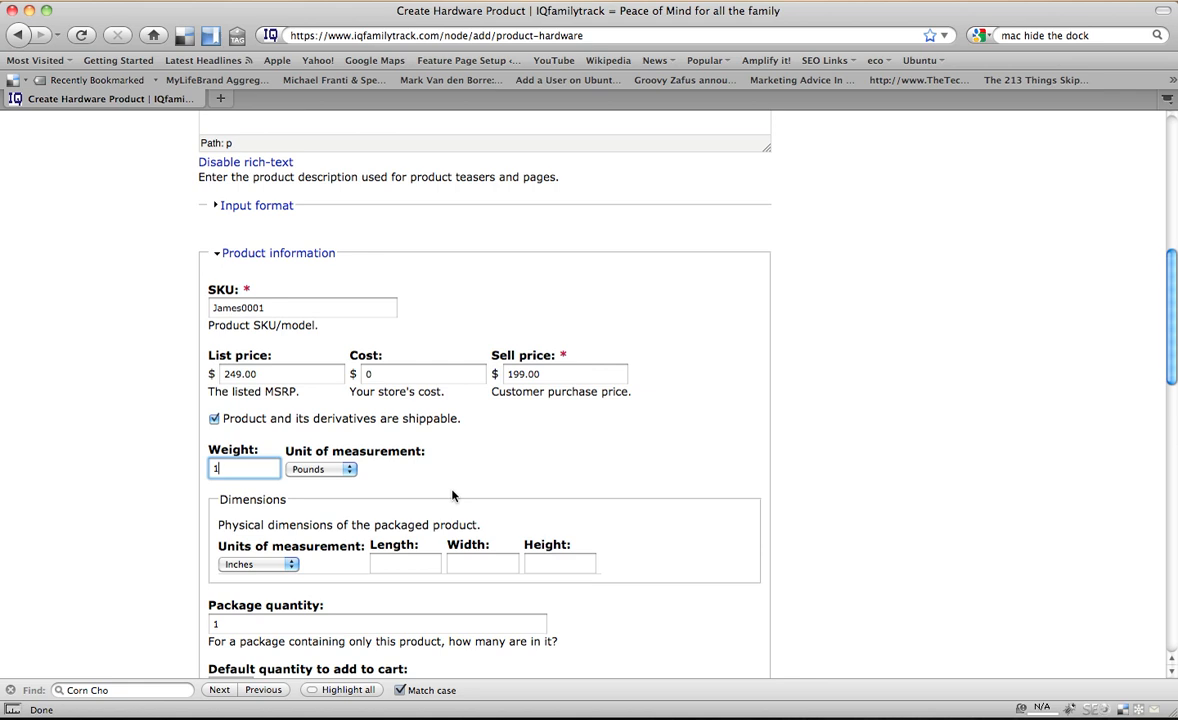
{"action": "scroll", "coordinate": [490, 469], "scroll_direction": "down", "scroll_amount": 3}
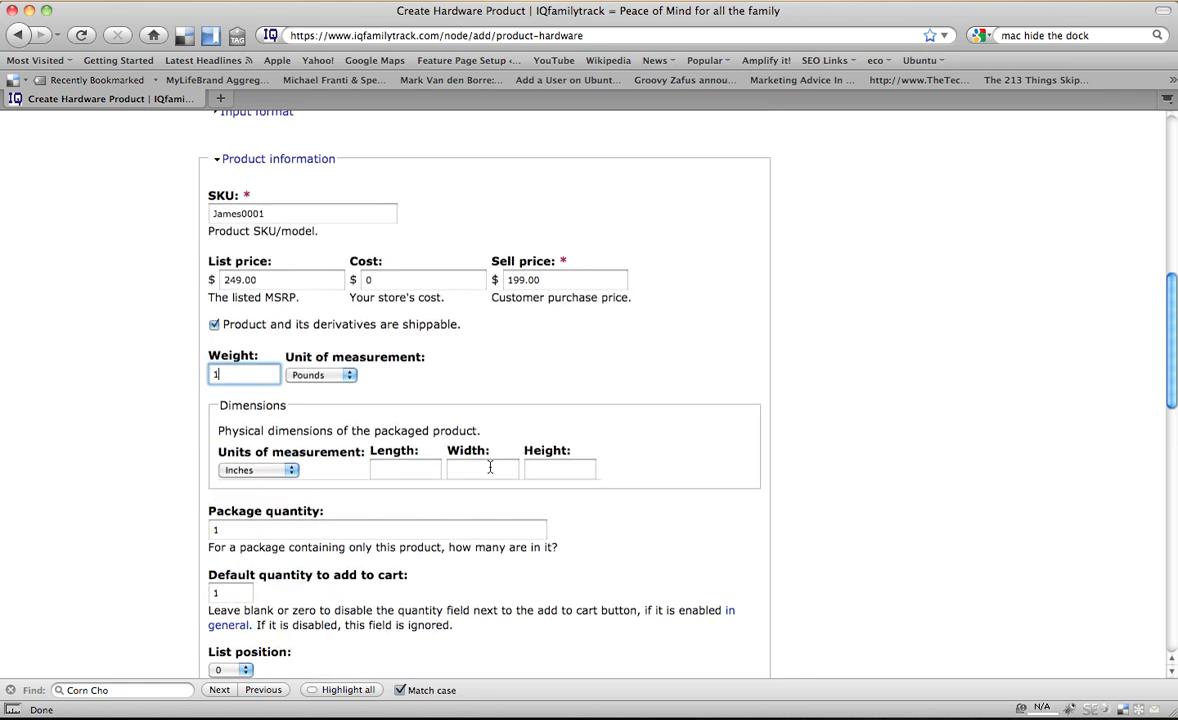
{"action": "left_click", "coordinate": [415, 469]}
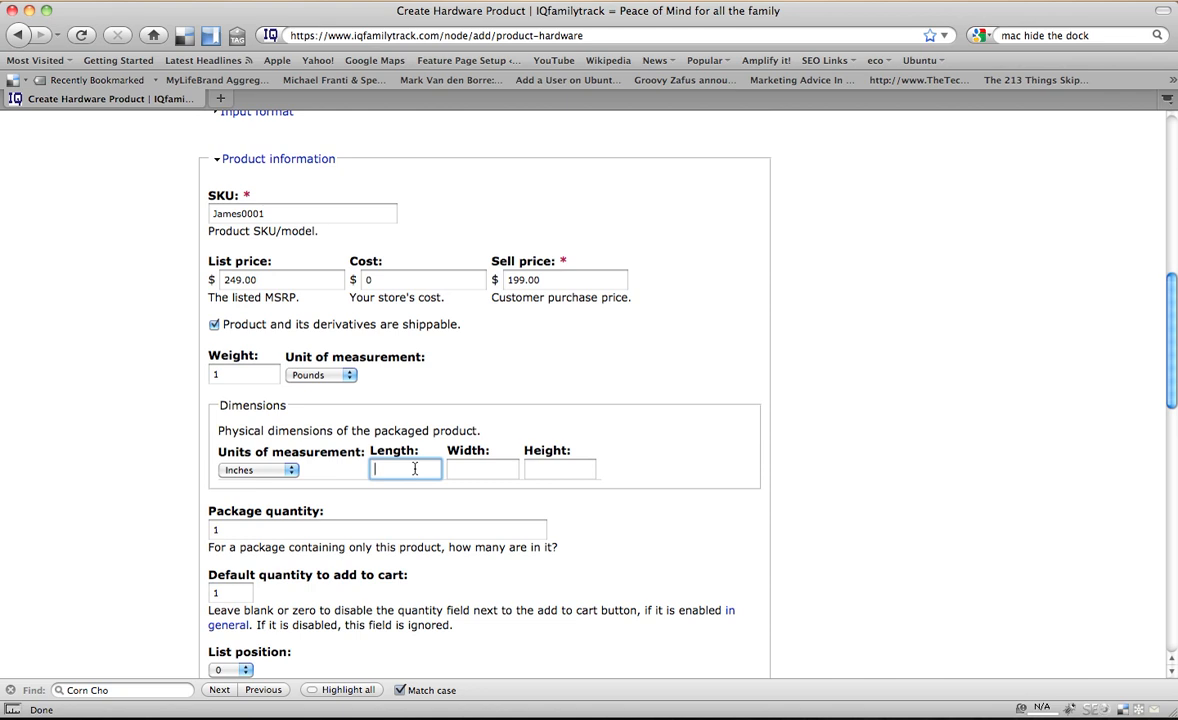
{"action": "type", "text": ".5"}
{"action": "key", "text": "Tab"}
{"action": "type", "text": ".5"}
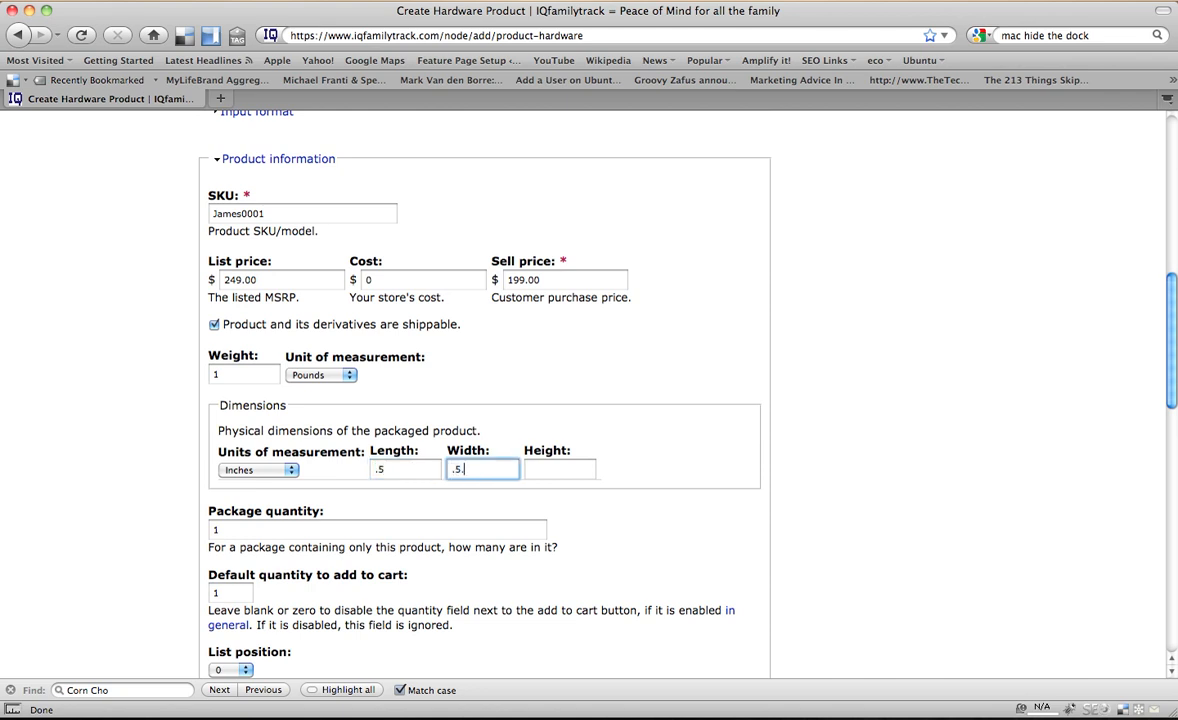
{"action": "key", "text": "Tab"}
{"action": "type", "text": ".5"}
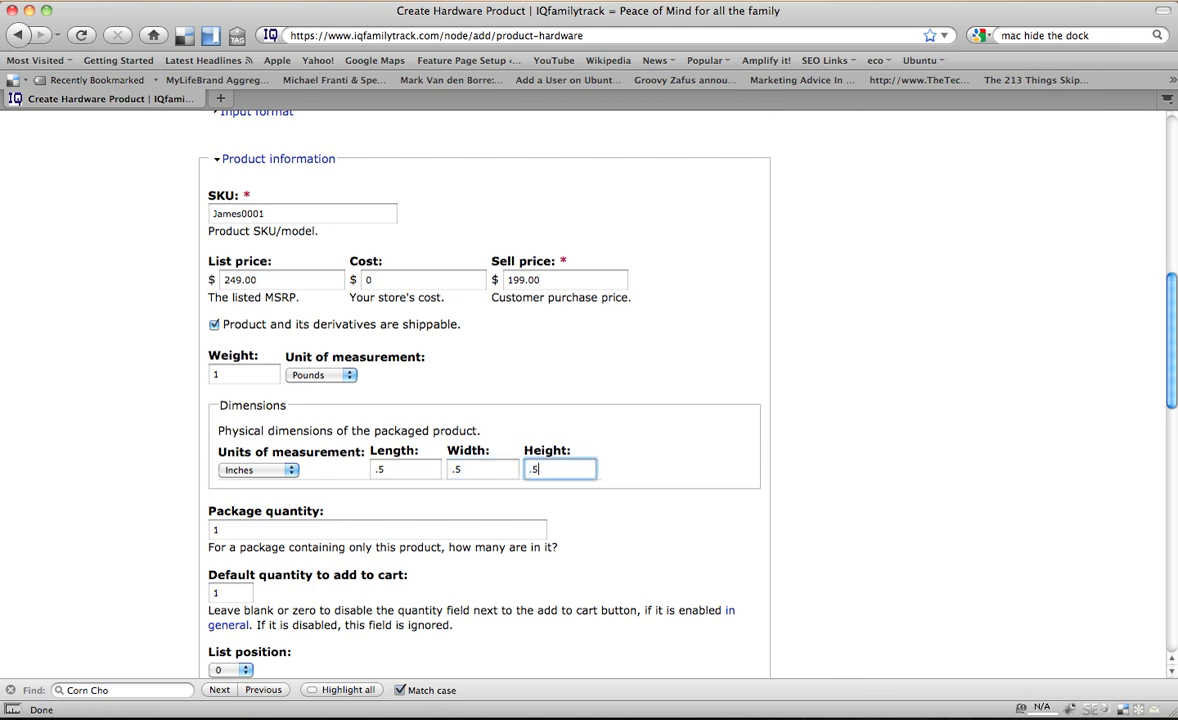
- Review the package quantity, default cart quantity, list position and shipping settings, including the flat shipping rate
{"action": "scroll", "coordinate": [408, 502], "scroll_direction": "down", "scroll_amount": 3}
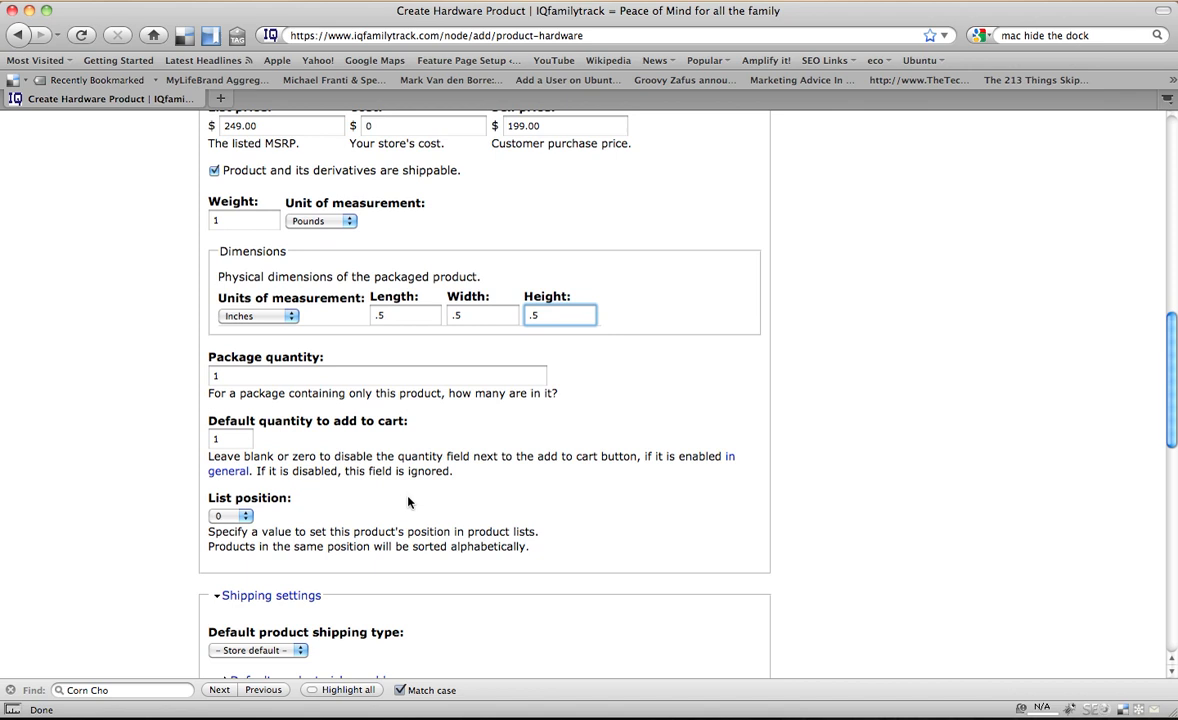
{"action": "scroll", "coordinate": [481, 499], "scroll_direction": "down", "scroll_amount": 1}
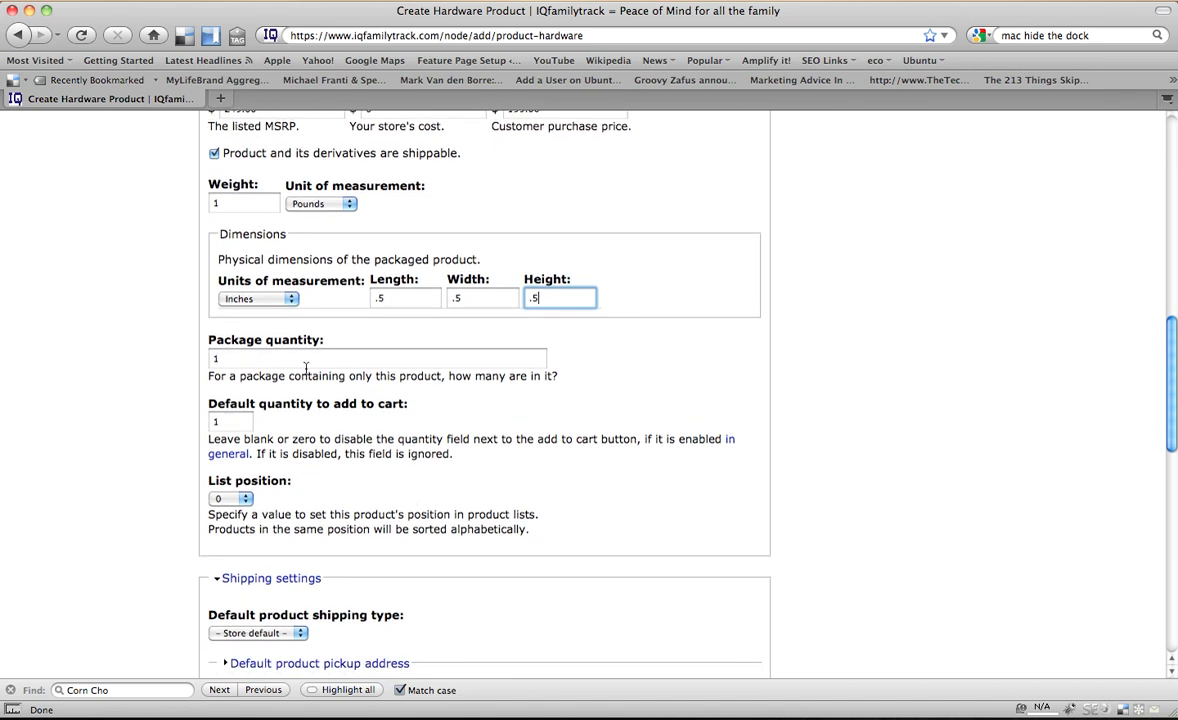
{"action": "scroll", "coordinate": [305, 370], "scroll_direction": "down", "scroll_amount": 1}
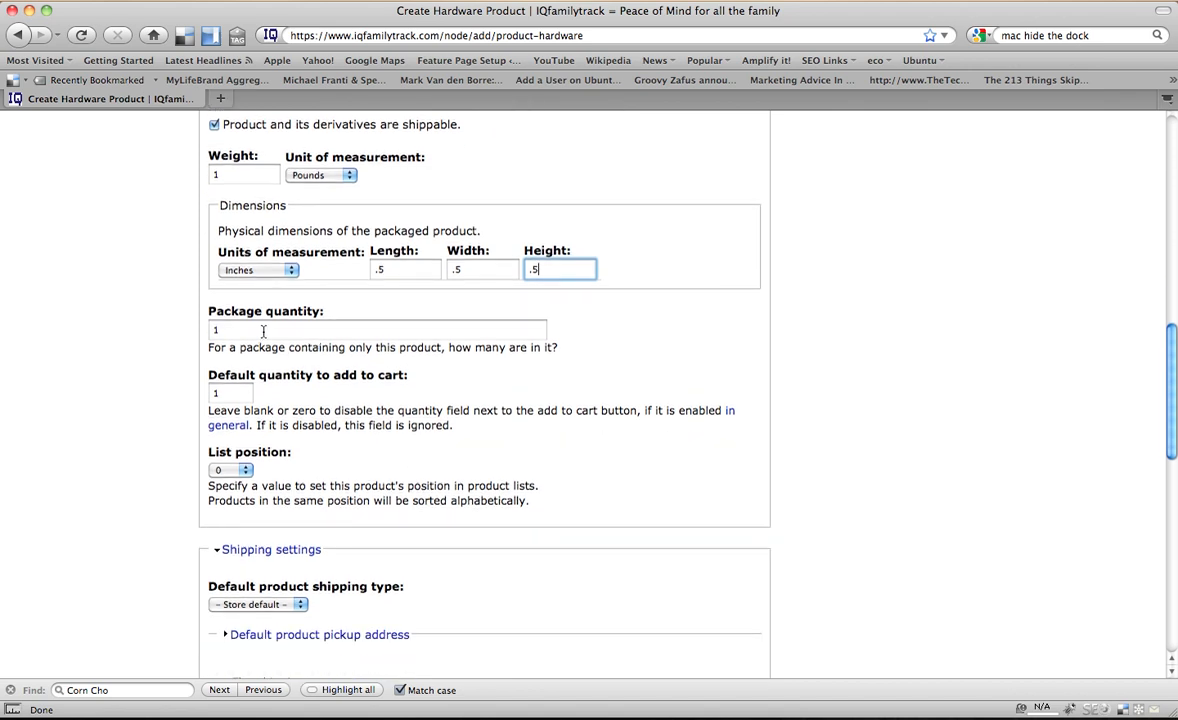
{"action": "scroll", "coordinate": [250, 325], "scroll_direction": "down", "scroll_amount": 2}
{"action": "scroll", "coordinate": [386, 343], "scroll_direction": "down", "scroll_amount": 5}
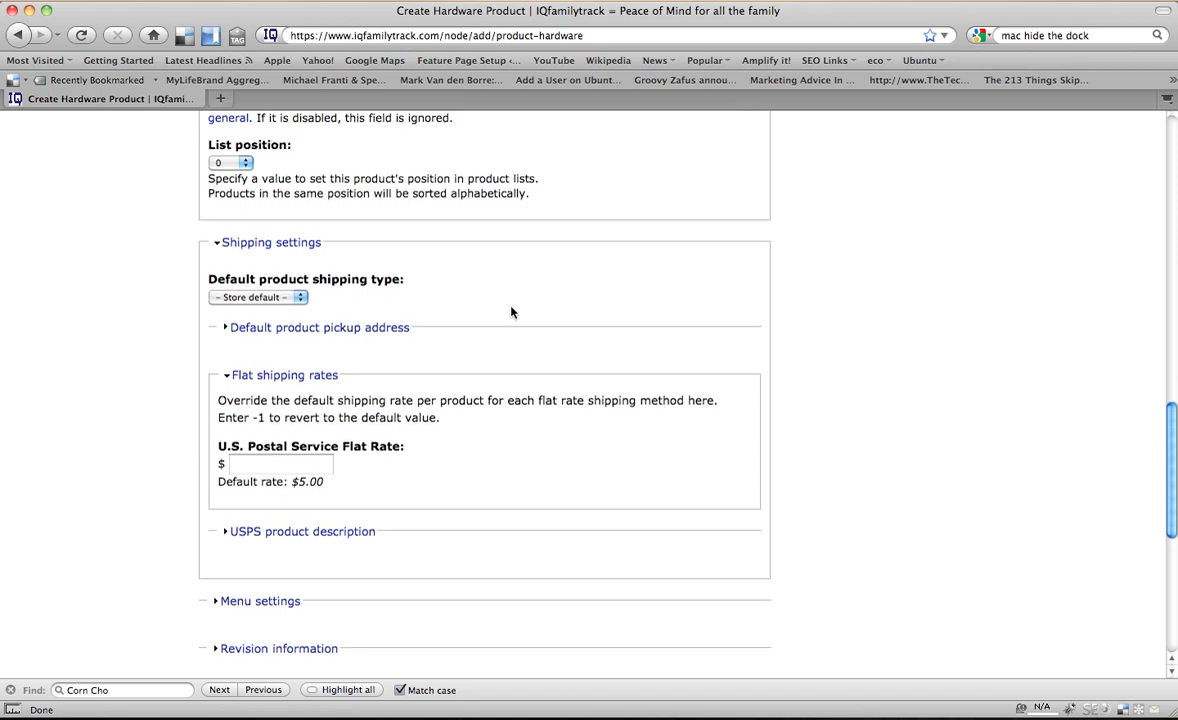
{"action": "scroll", "coordinate": [510, 310], "scroll_direction": "down", "scroll_amount": 1}
{"action": "scroll", "coordinate": [350, 253], "scroll_direction": "up", "scroll_amount": 2}
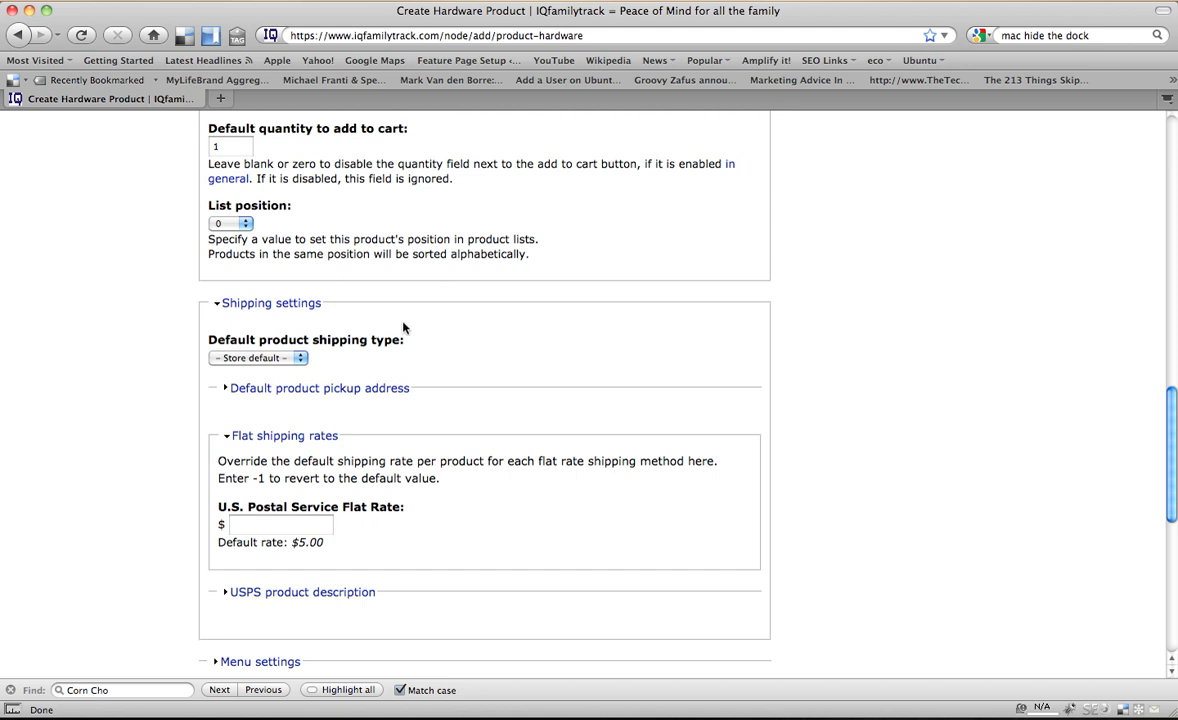
{"action": "scroll", "coordinate": [403, 324], "scroll_direction": "down", "scroll_amount": 3}
{"action": "scroll", "coordinate": [320, 265], "scroll_direction": "down", "scroll_amount": 2}
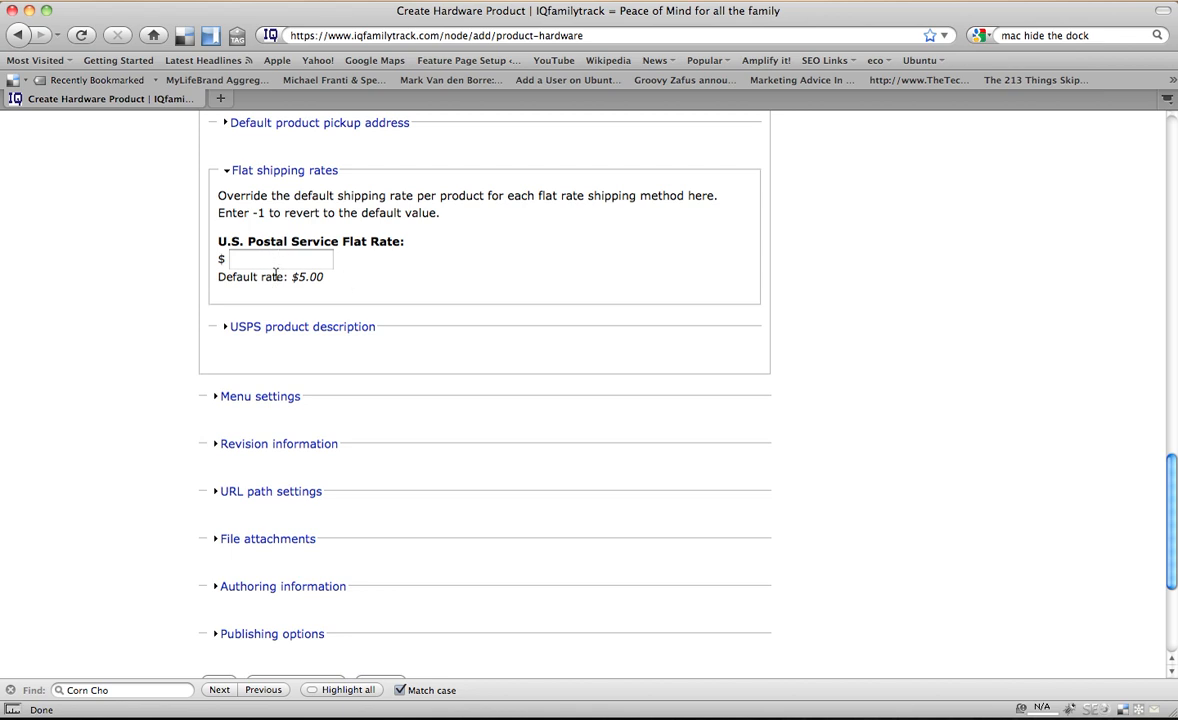
- Save the new hardware product and review its published product page
{"action": "scroll", "coordinate": [451, 323], "scroll_direction": "down", "scroll_amount": 5}
{"action": "left_click", "coordinate": [218, 441]}
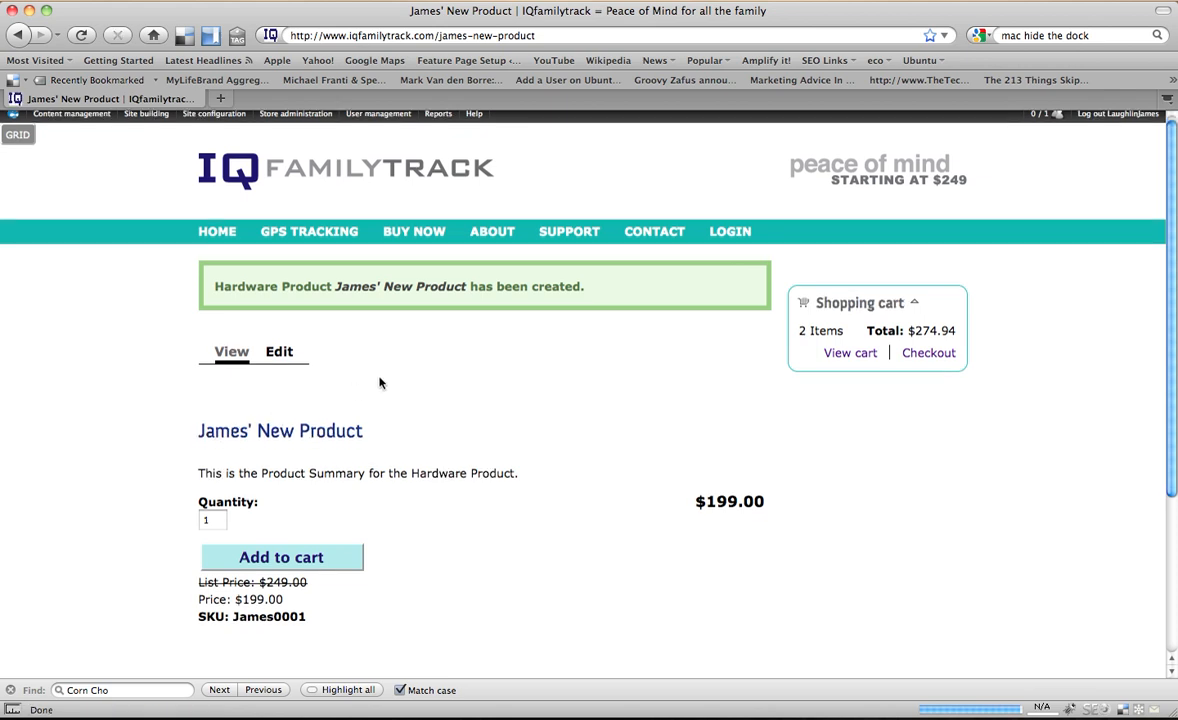
{"action": "scroll", "coordinate": [380, 383], "scroll_direction": "down", "scroll_amount": 1}
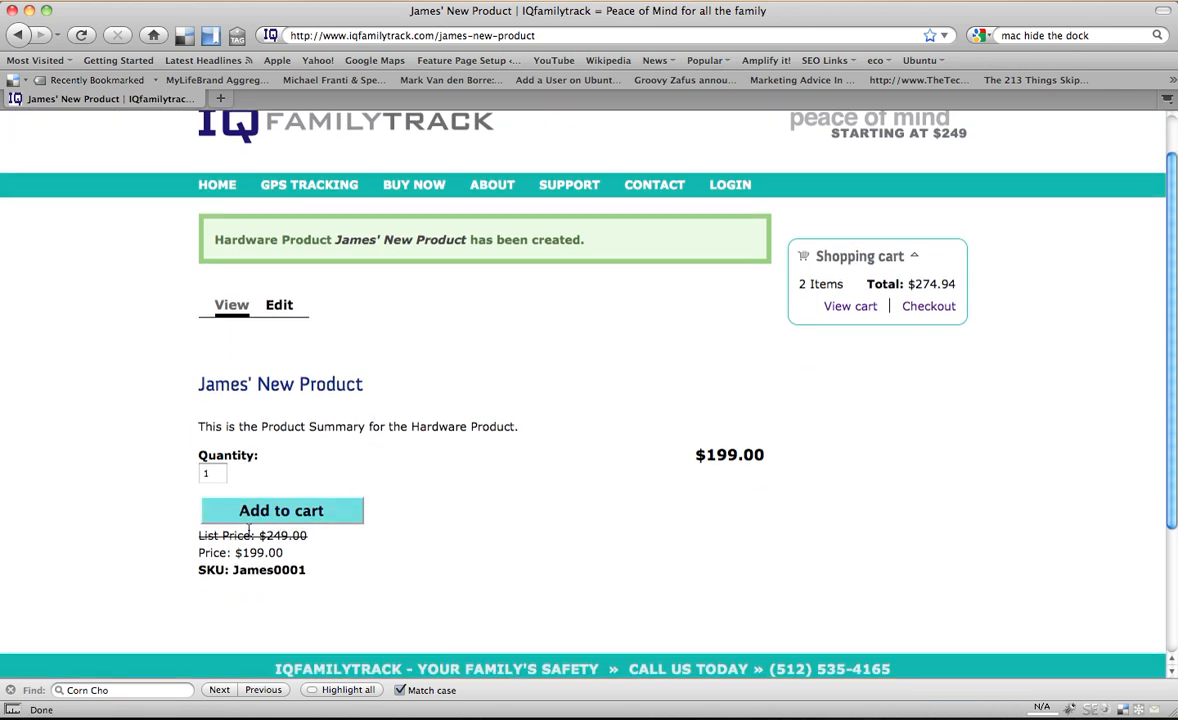